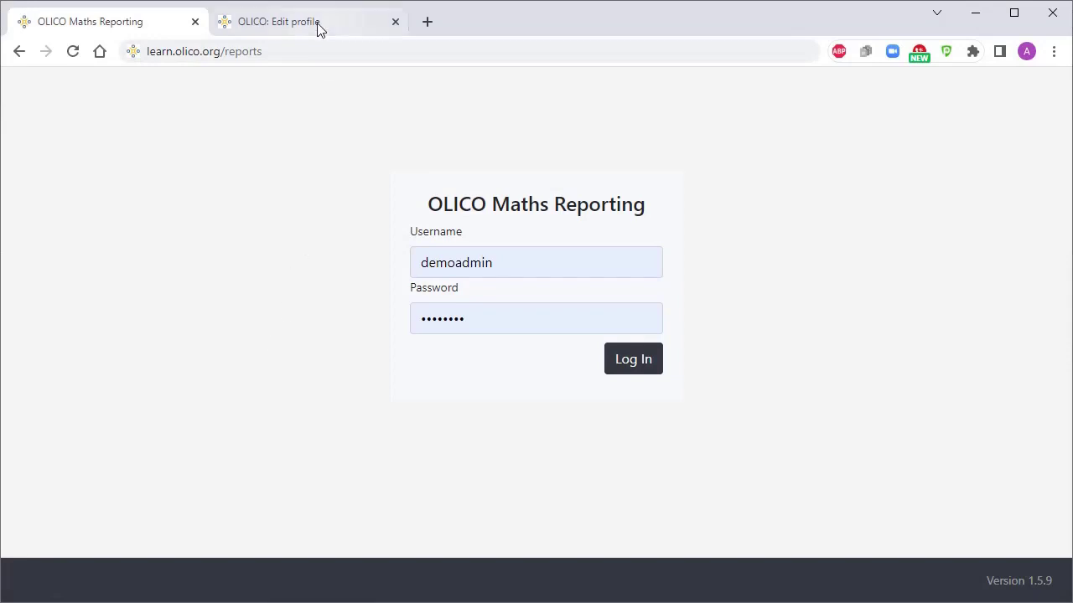
# Step: Log in to OLICO Maths Reporting with the prefilled credentials and show the learner details of cohort 2022-1-Demo-Learner-Group
pyautogui.click(297, 50)
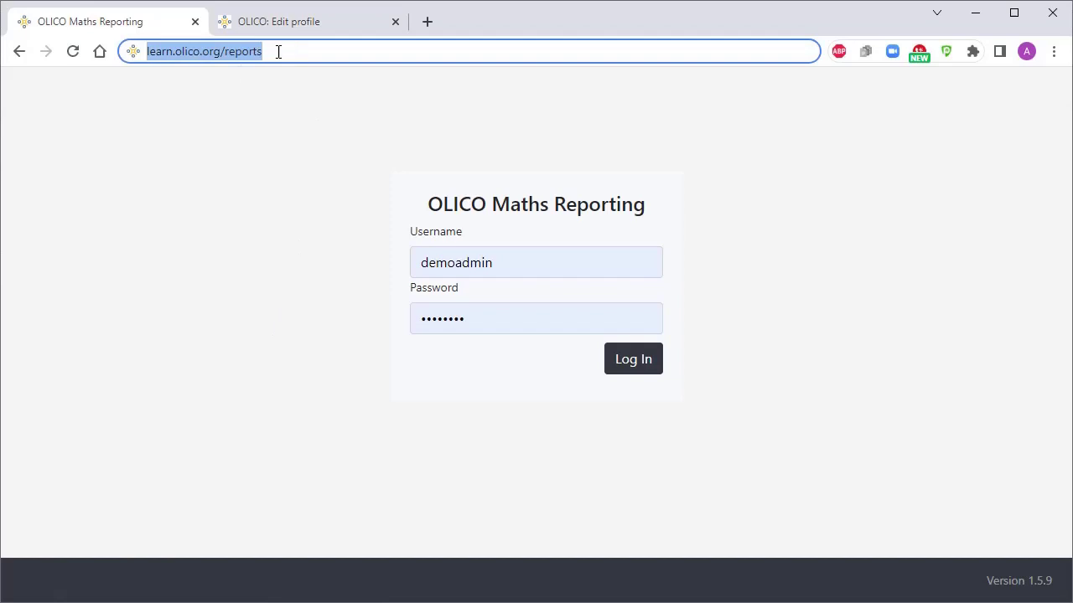
pyautogui.click(625, 366)
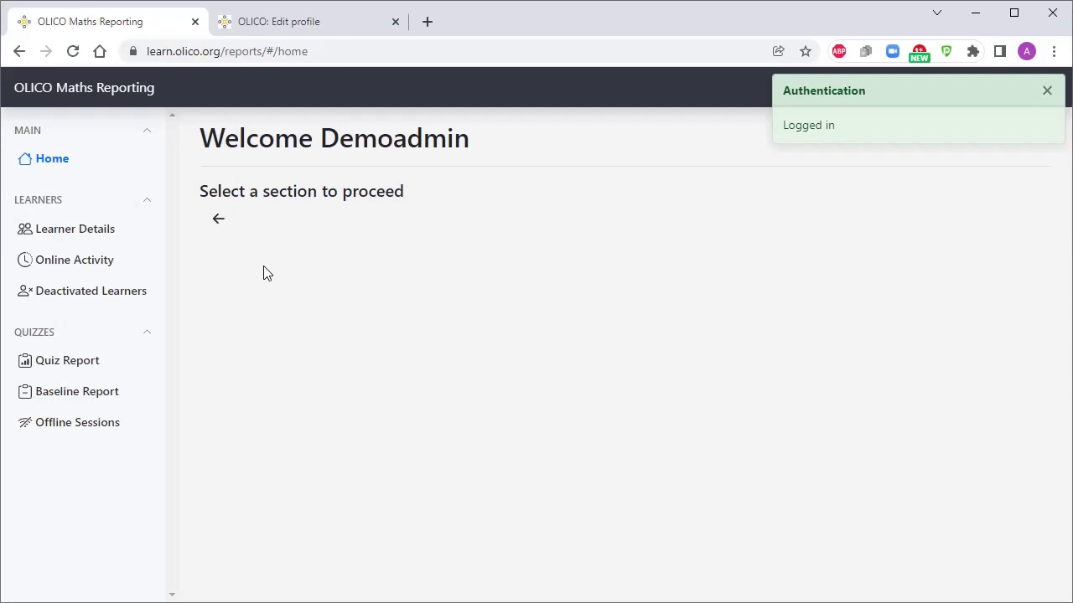
pyautogui.click(93, 231)
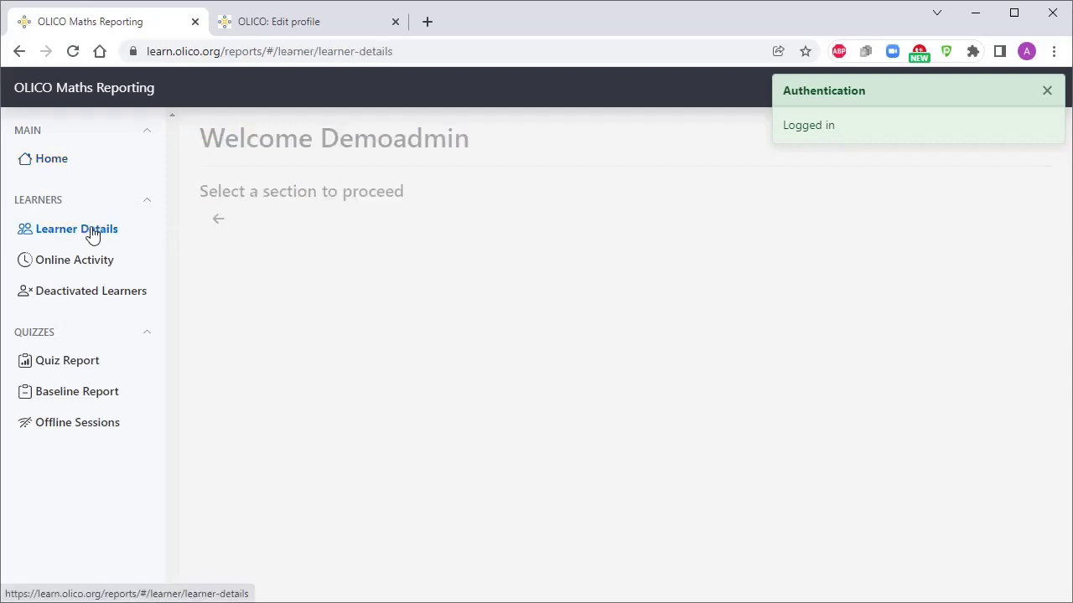
pyautogui.click(303, 233)
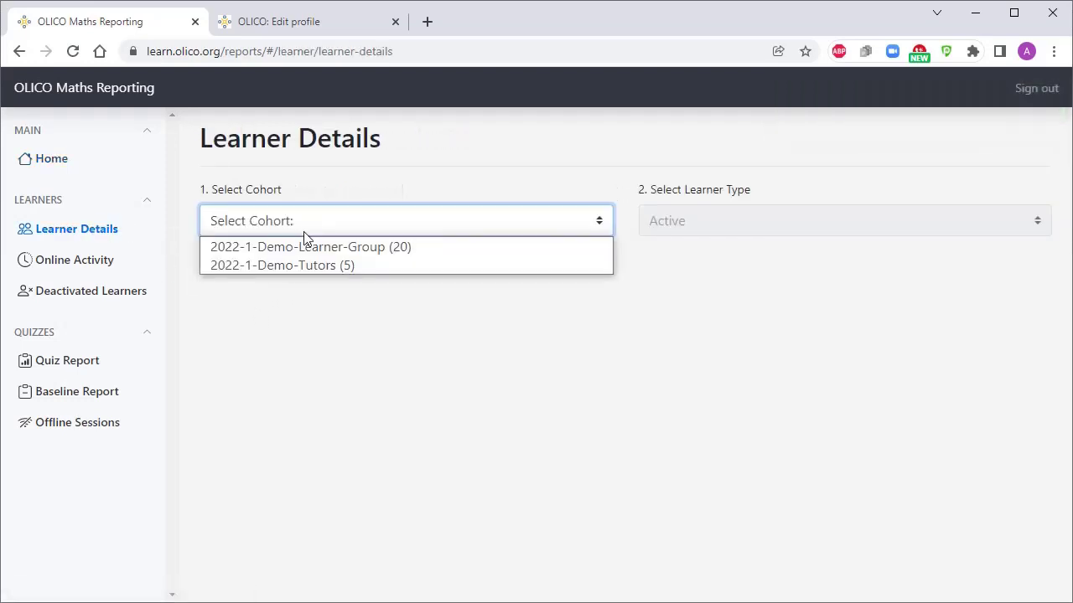
pyautogui.click(302, 244)
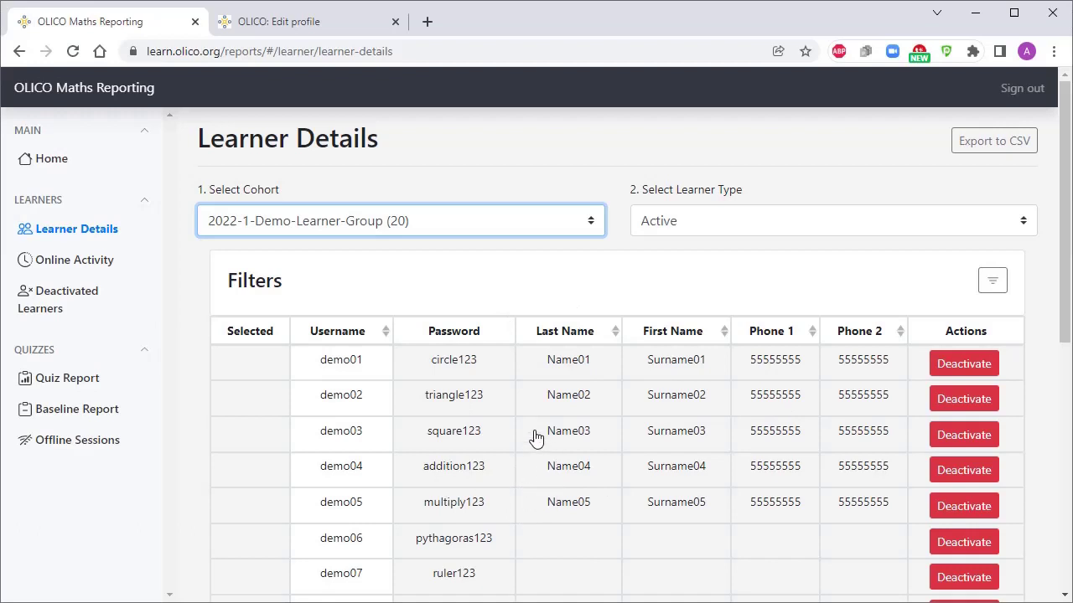
# Step: Review the cohort's active learners and deactivate demo06 with the reason *Unassigned Username
pyautogui.scroll(-1, 531, 436)
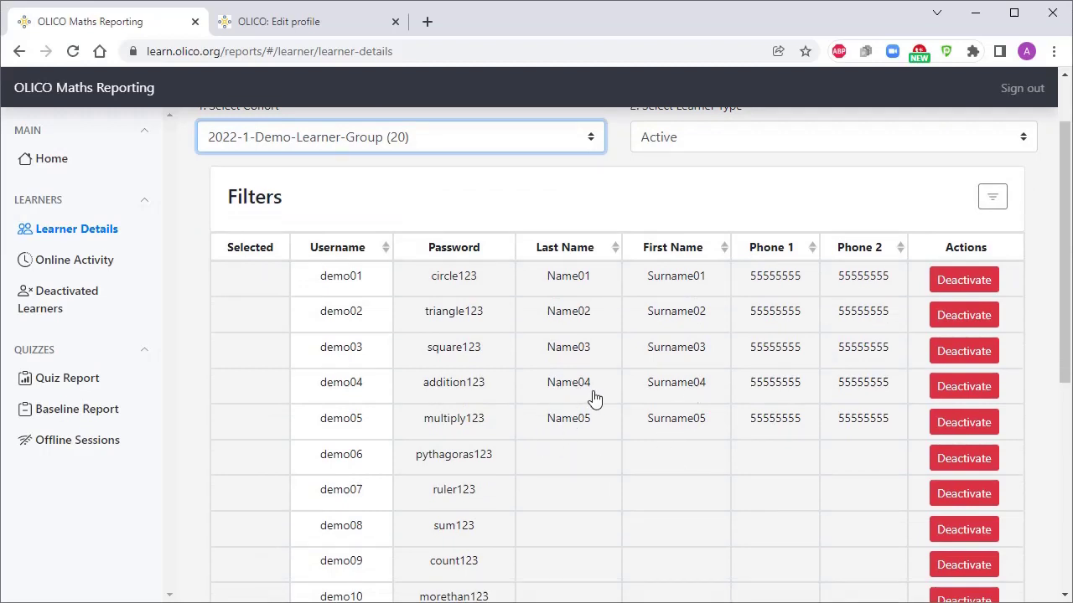
pyautogui.scroll(-2, 549, 394)
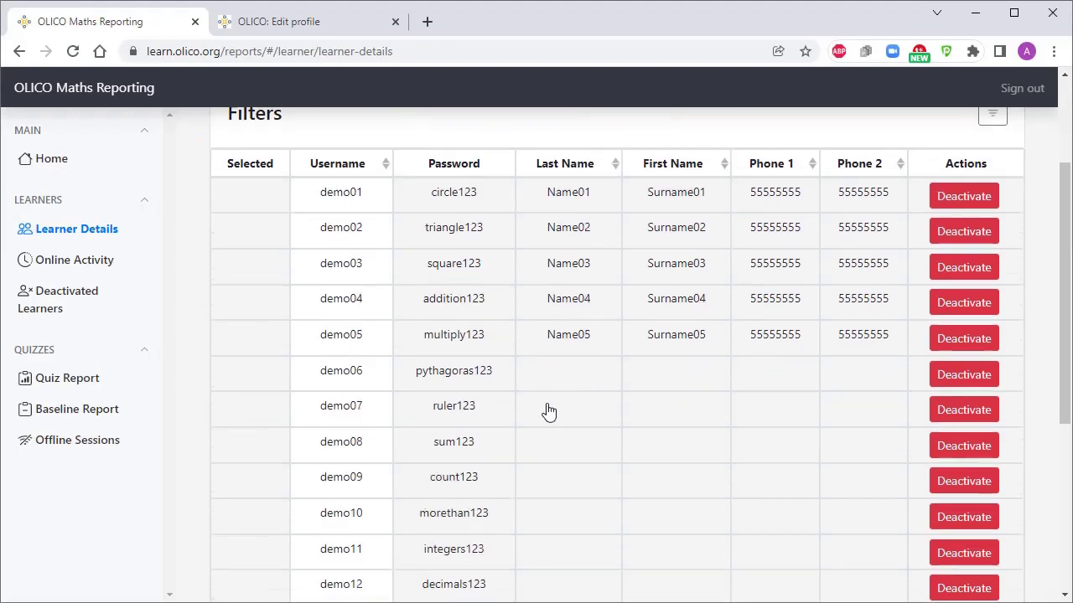
pyautogui.scroll(-2, 494, 402)
pyautogui.scroll(5, 513, 402)
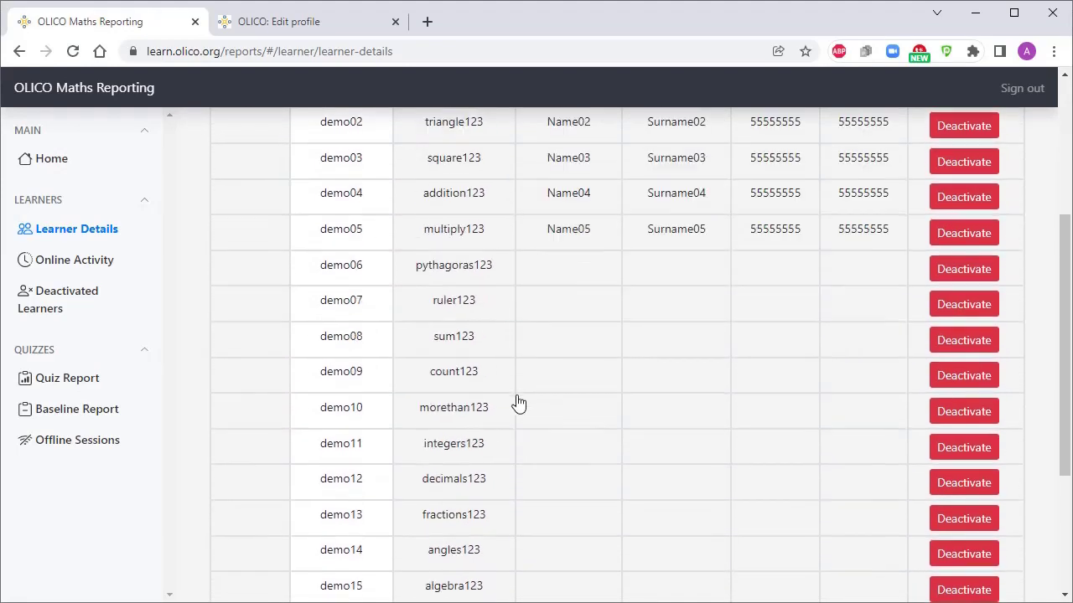
pyautogui.scroll(1, 511, 404)
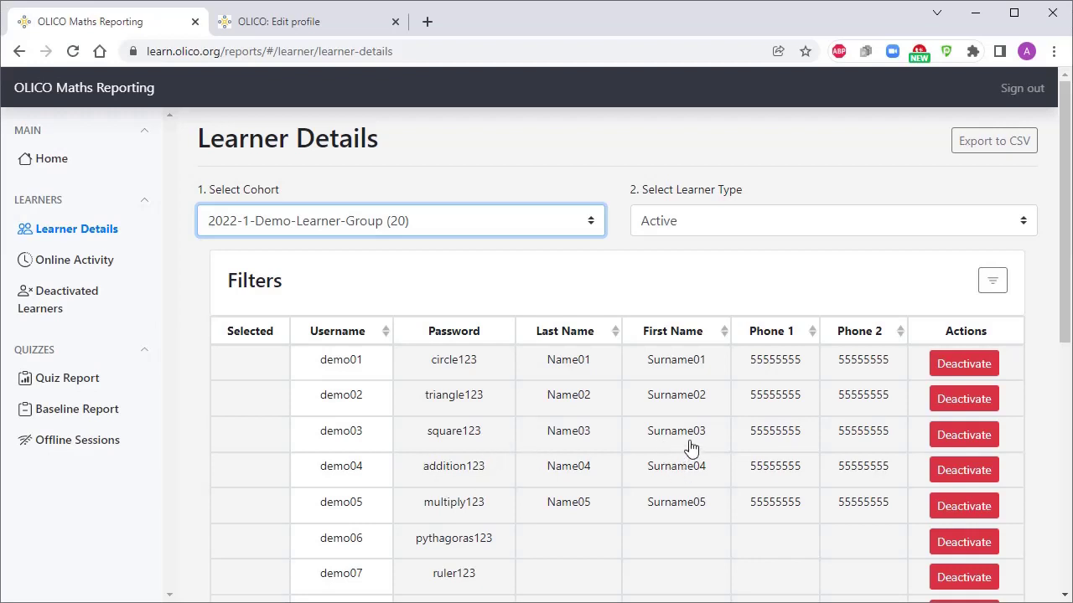
pyautogui.scroll(-1, 694, 448)
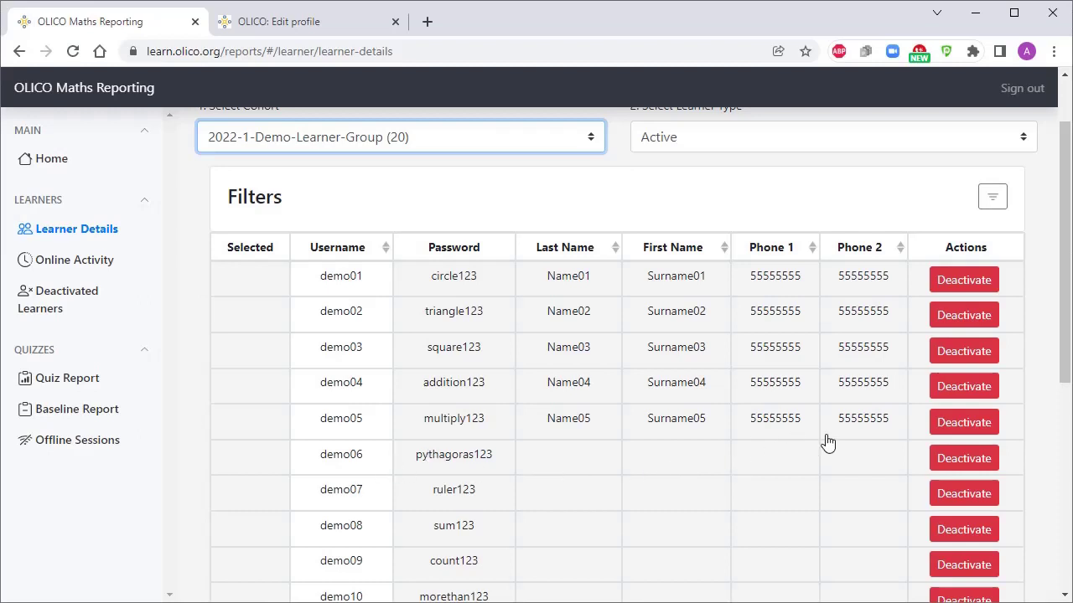
pyautogui.click(953, 467)
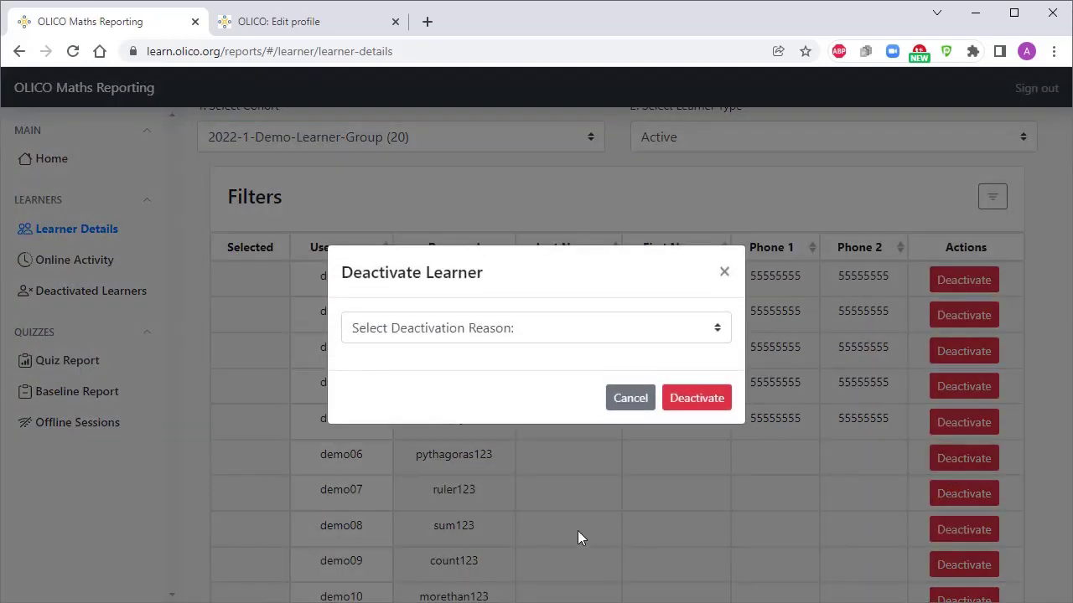
pyautogui.click(644, 335)
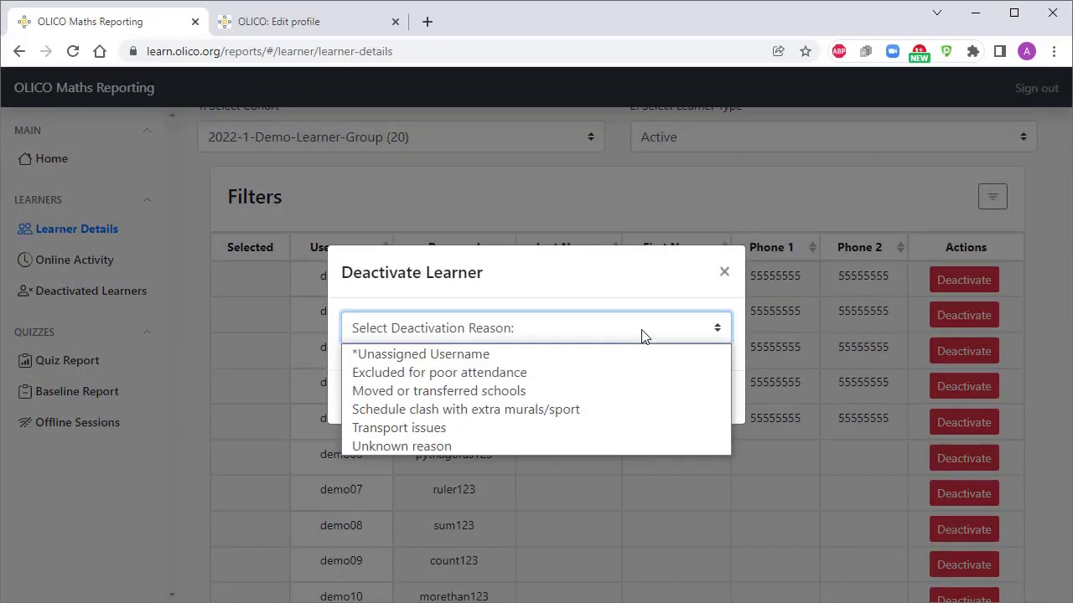
pyautogui.click(522, 360)
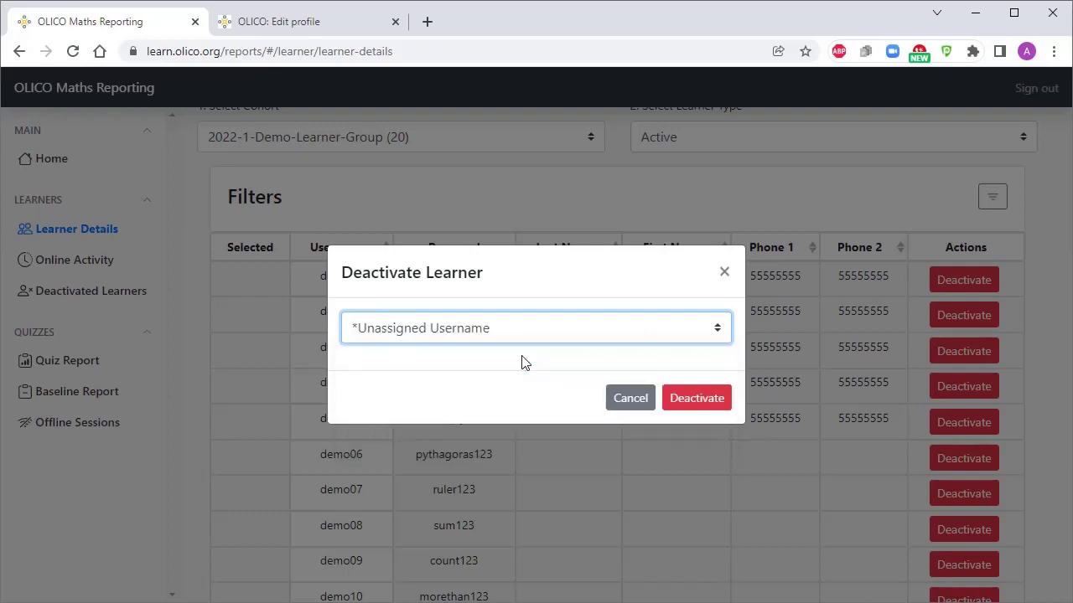
pyautogui.click(692, 399)
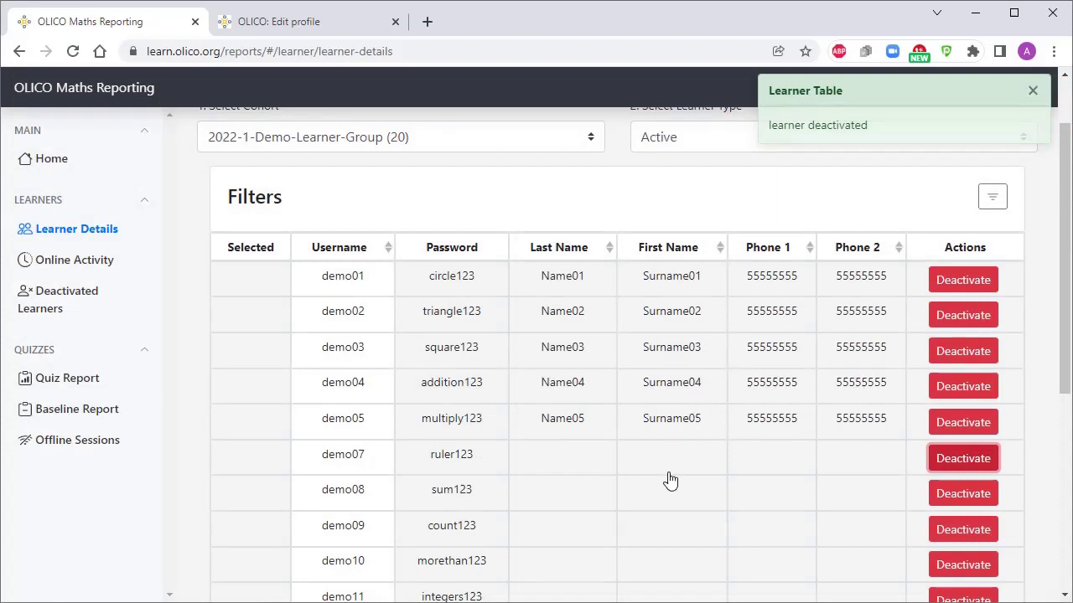
# Step: Reactivate learner demo06 from the cohort's deactivated learners and return to the list of active learners
pyautogui.scroll(1, 671, 480)
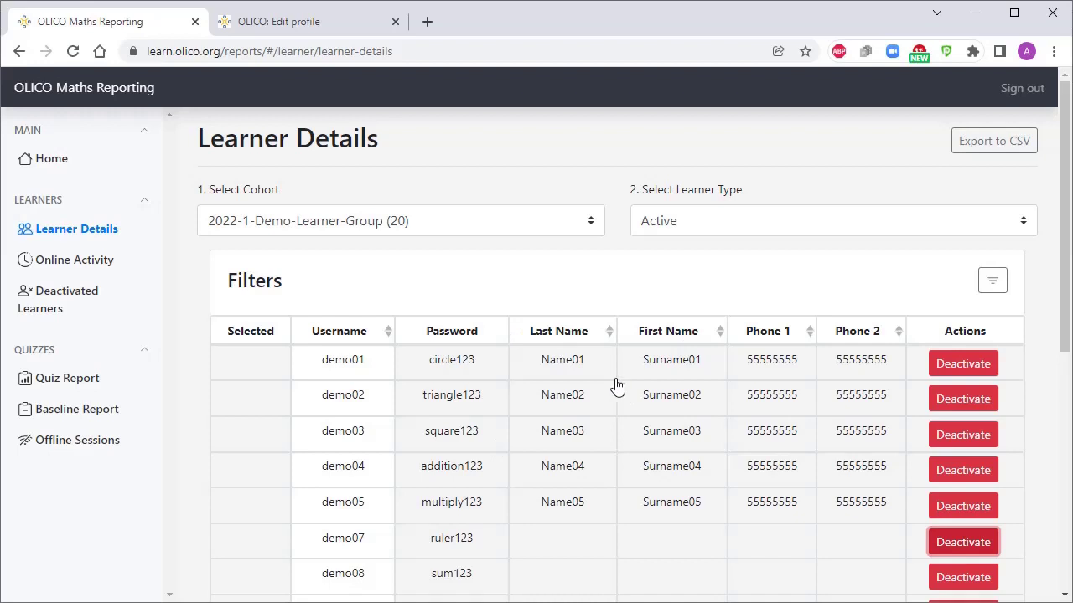
pyautogui.click(671, 222)
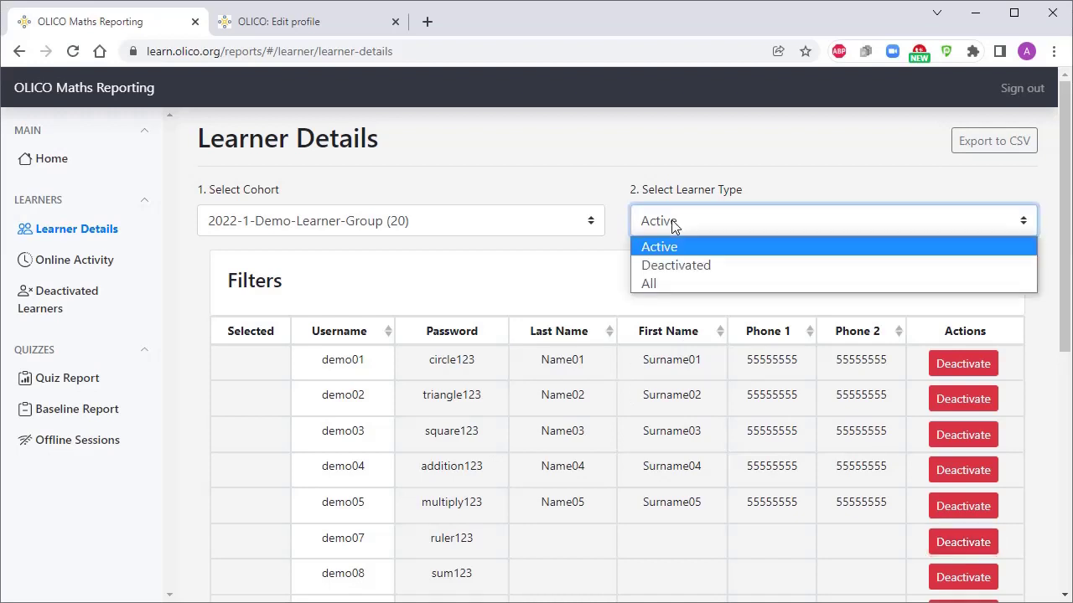
pyautogui.click(659, 267)
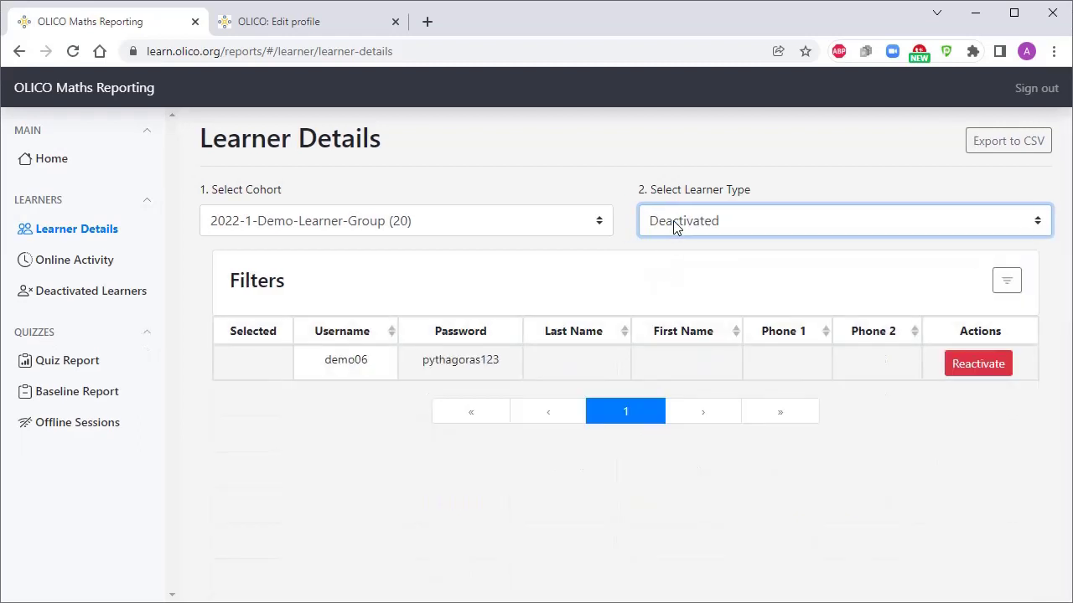
pyautogui.click(960, 368)
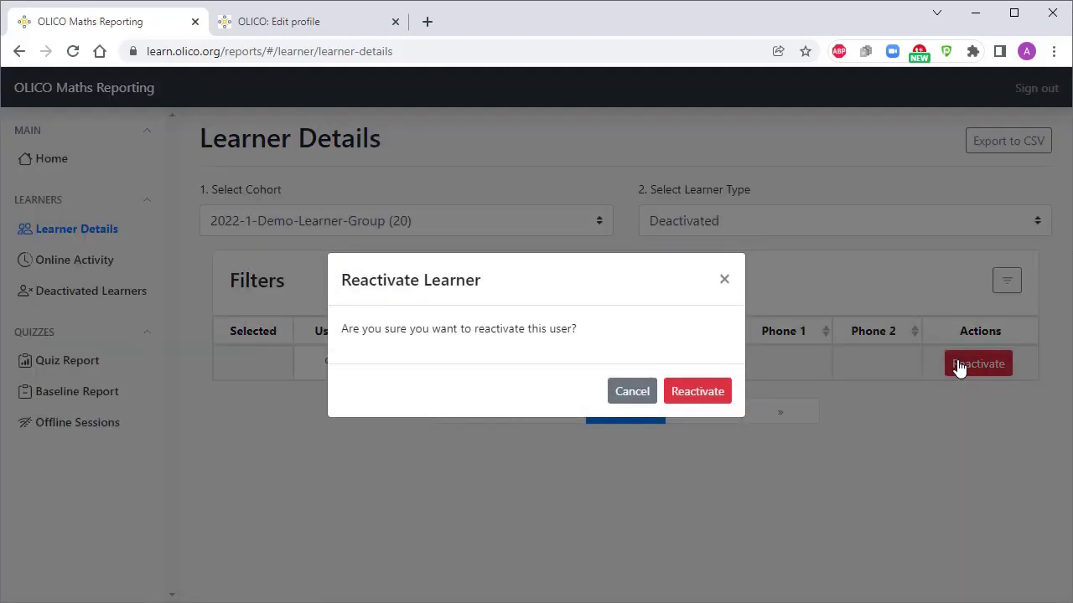
pyautogui.click(701, 397)
pyautogui.click(710, 226)
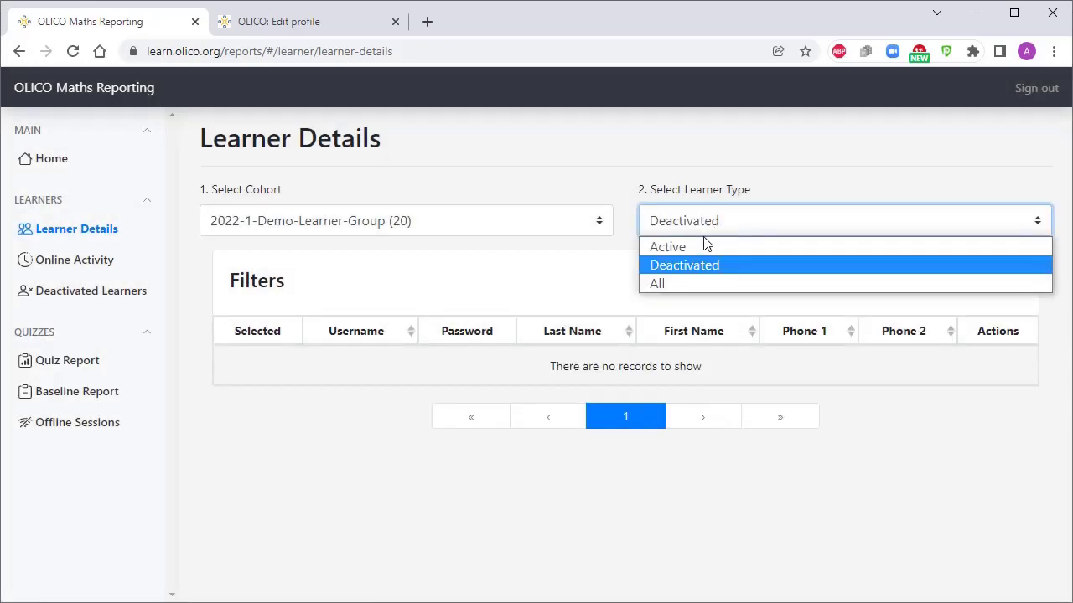
pyautogui.click(700, 246)
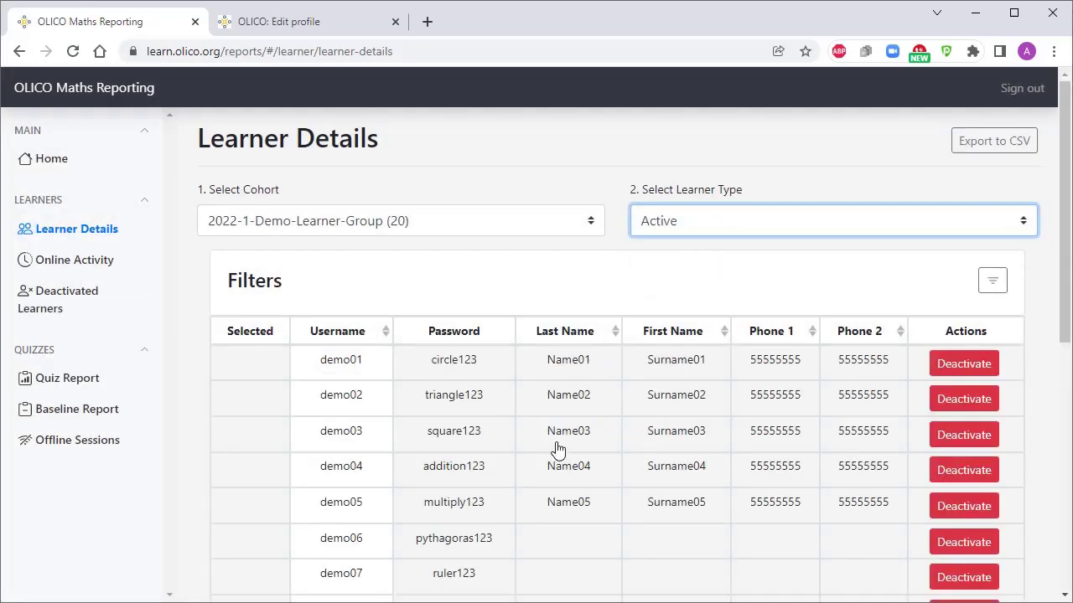
# Step: Deactivate learner demo05 in the demo cohort, giving Unknown reason as the deactivation reason
pyautogui.hotkey('shift', 'Tab')
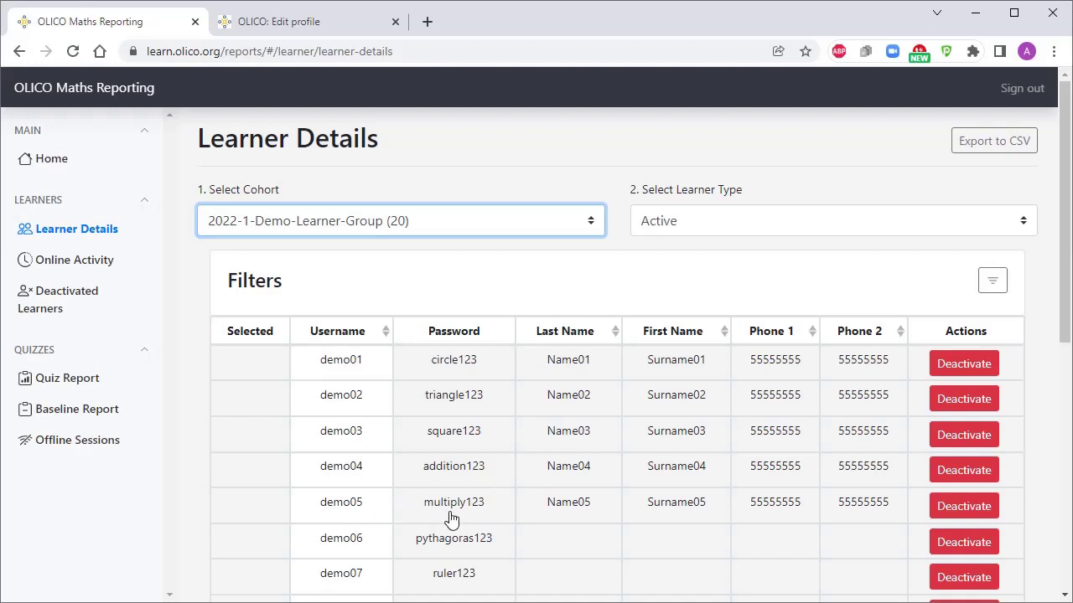
pyautogui.click(968, 513)
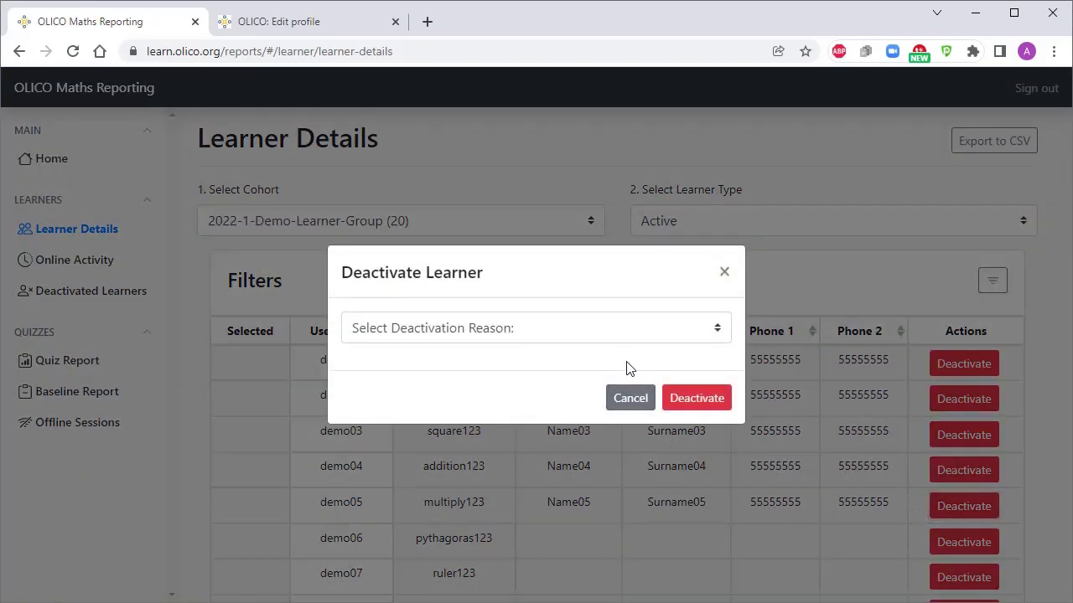
pyautogui.click(615, 327)
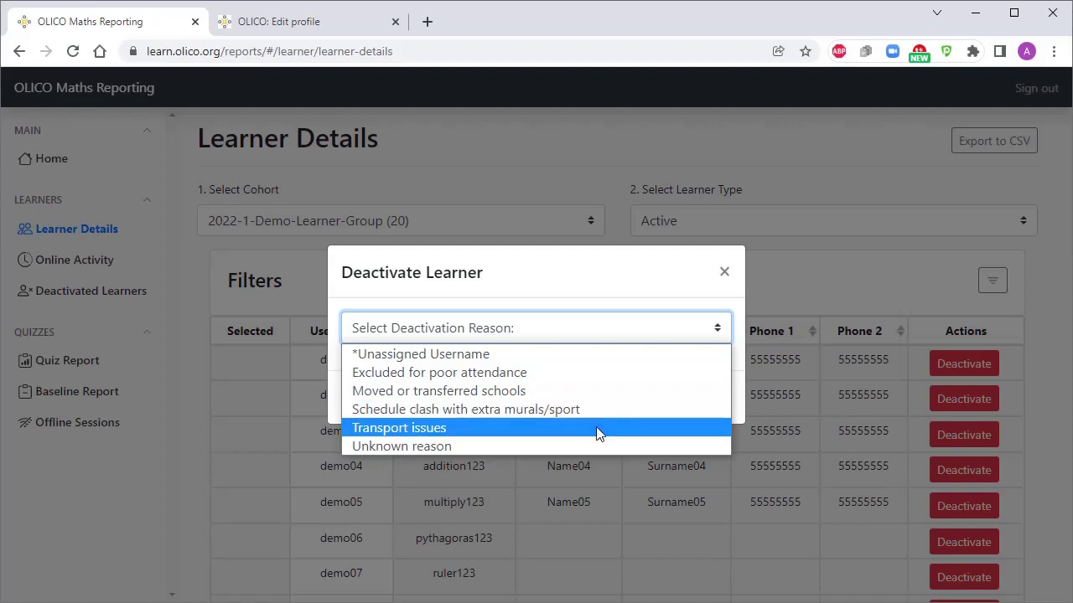
pyautogui.click(582, 445)
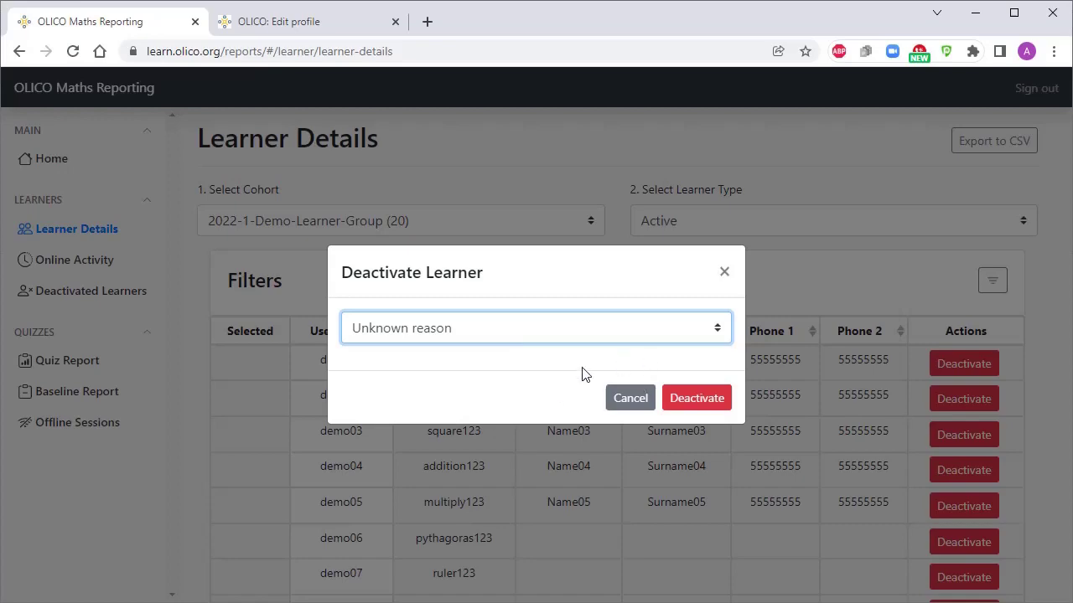
pyautogui.click(694, 398)
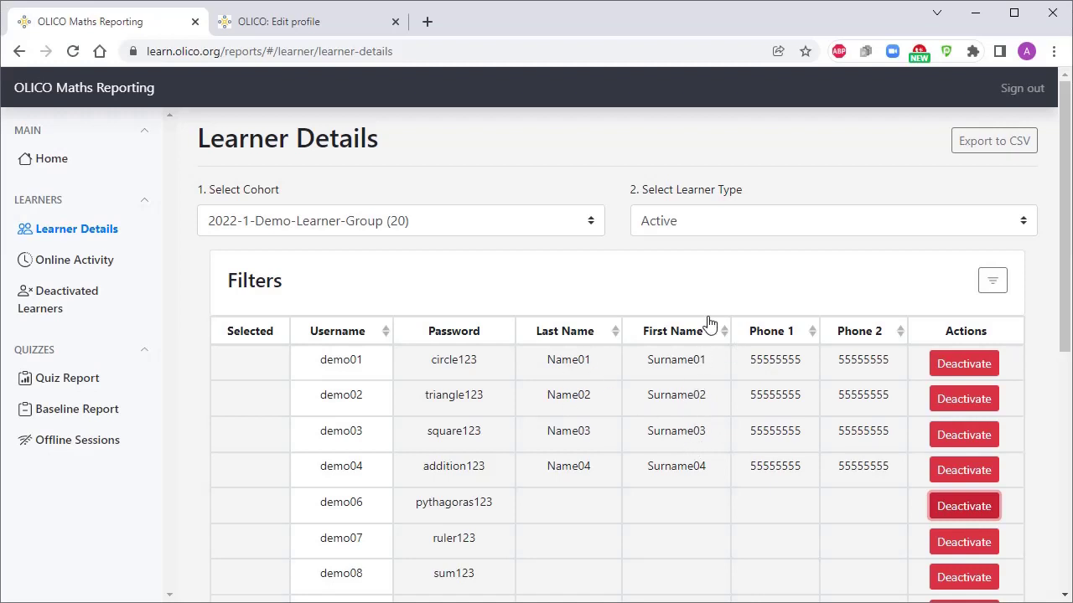
# Step: Reactivate learner demo05 from the cohort's deactivated learners and show the active learners again
pyautogui.click(715, 222)
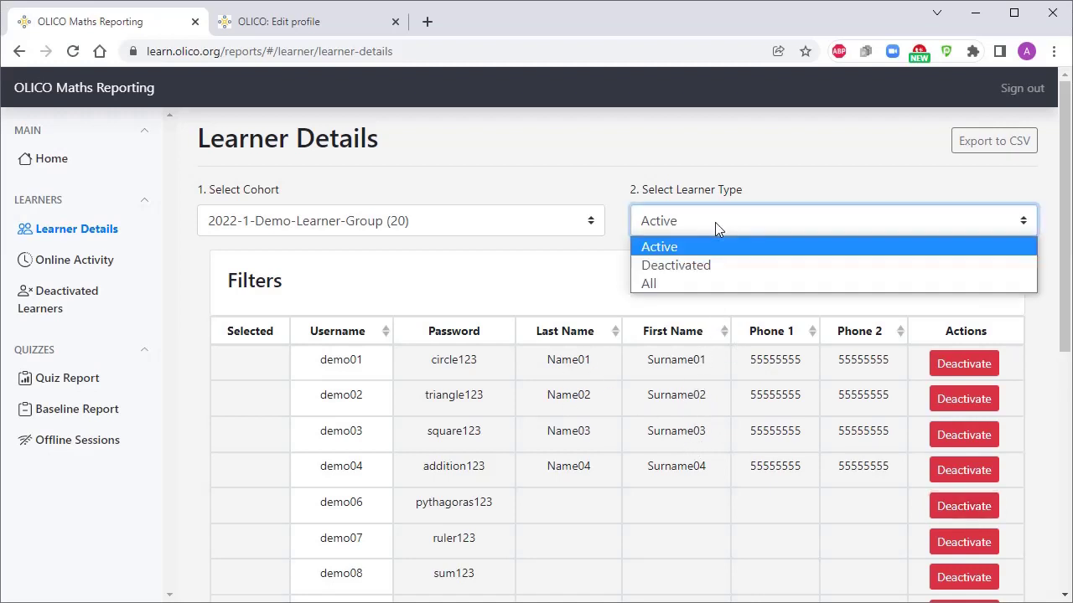
pyautogui.click(705, 269)
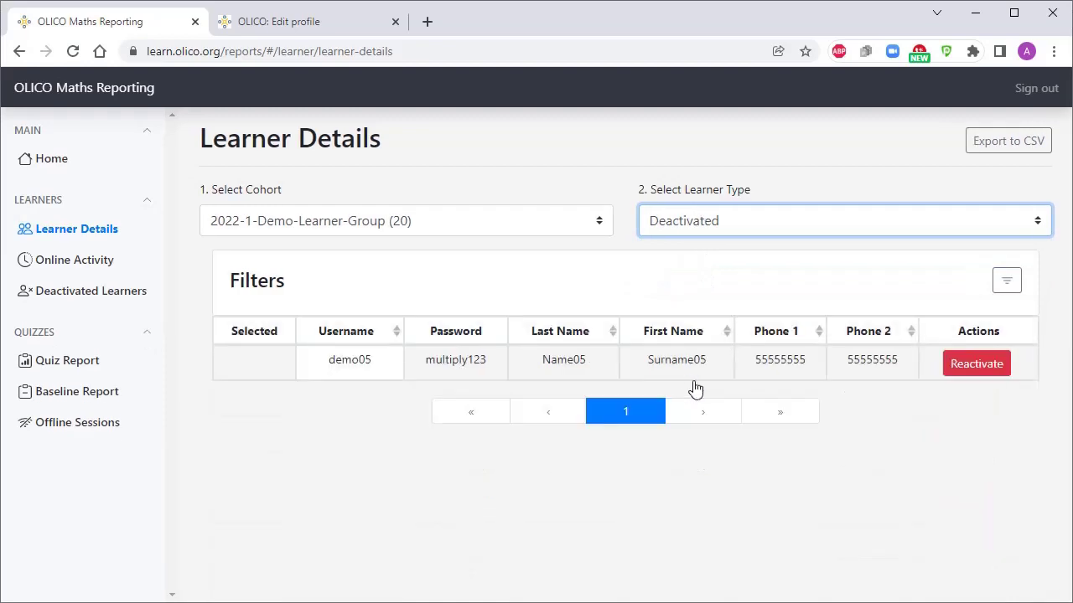
pyautogui.click(985, 368)
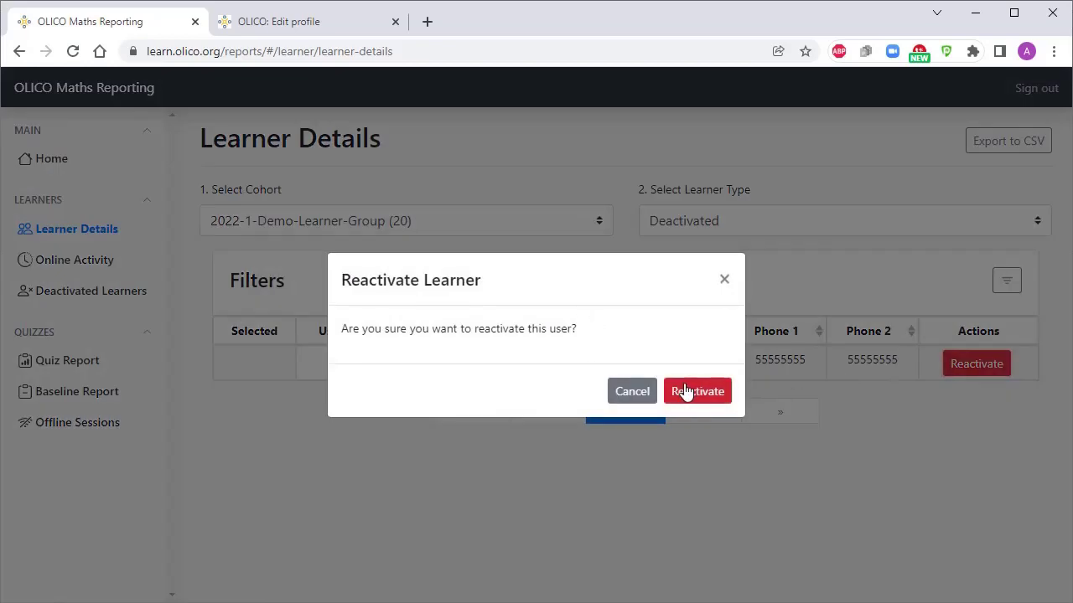
pyautogui.click(680, 391)
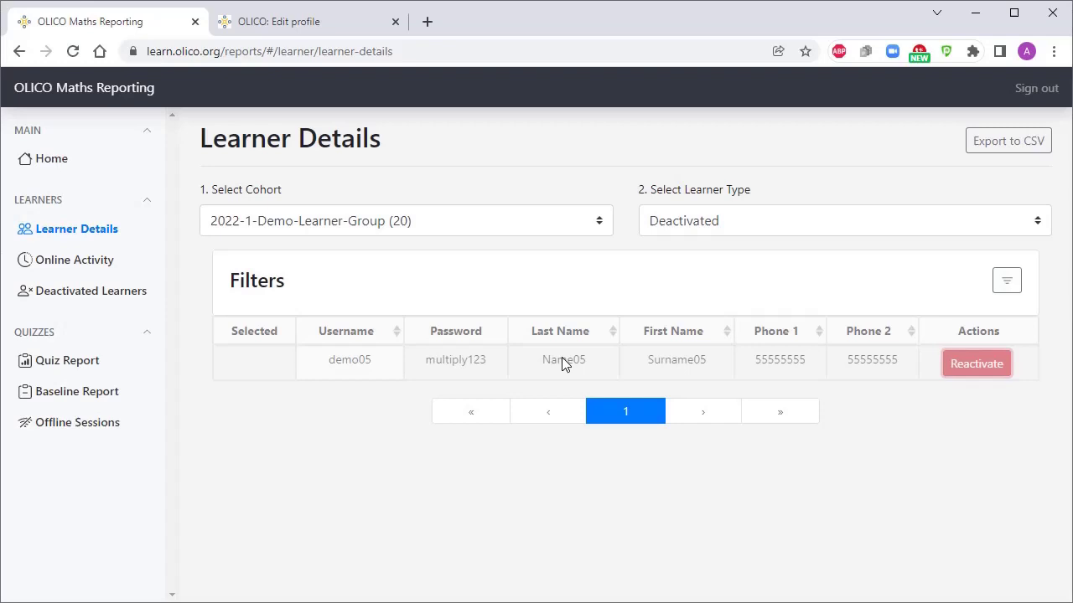
pyautogui.click(677, 223)
pyautogui.click(672, 244)
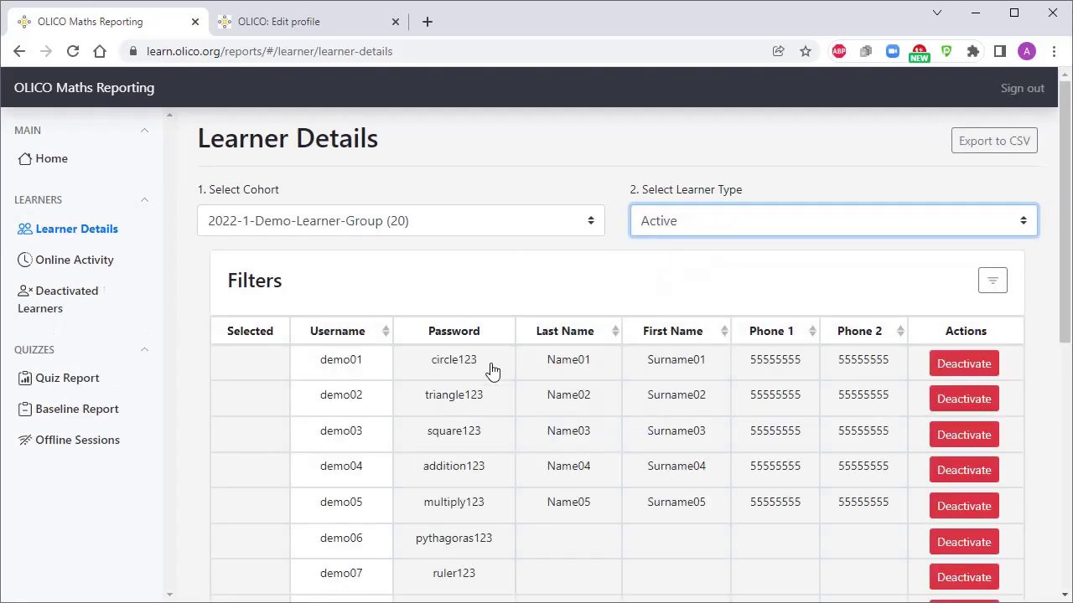
# Step: Set up a bulk deactivation of learners demo01 to demo05 with the reason Transport issues, and cancel it
pyautogui.click(241, 369)
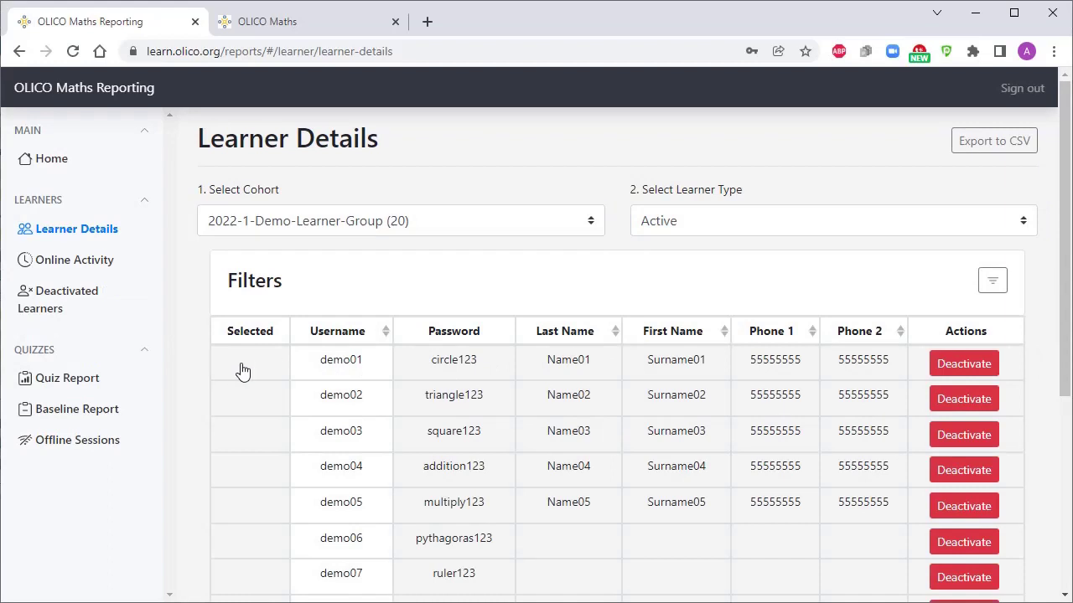
pyautogui.click(260, 409)
pyautogui.click(256, 433)
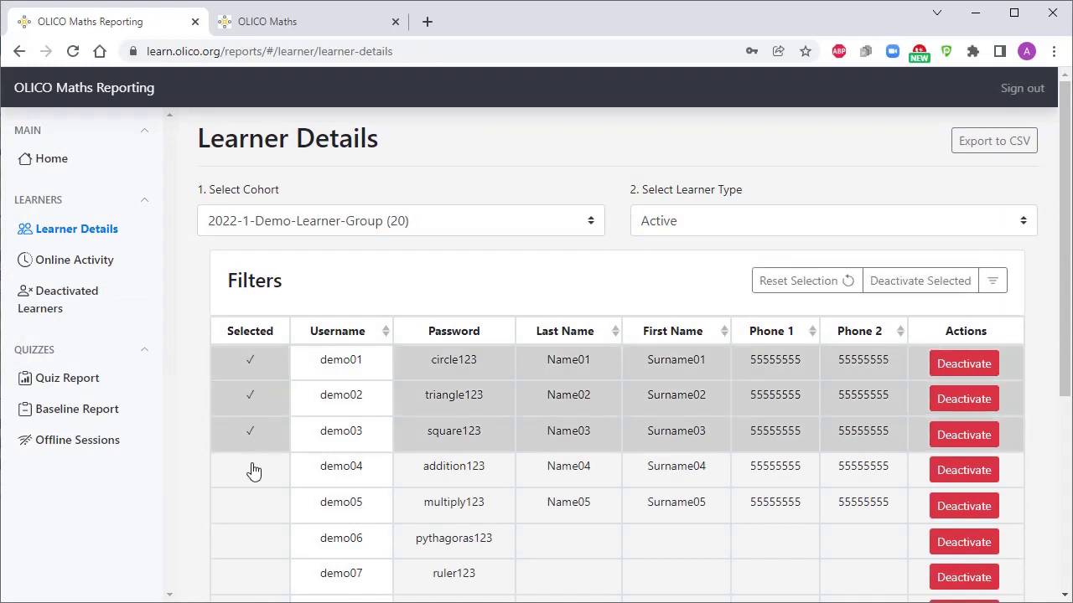
pyautogui.click(253, 474)
pyautogui.click(250, 507)
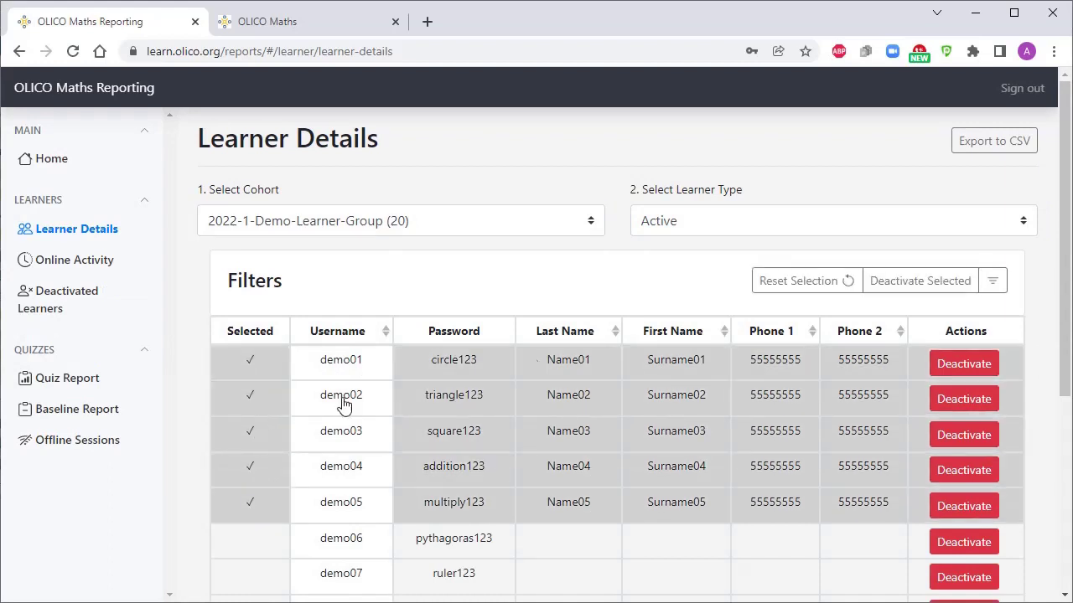
pyautogui.click(922, 290)
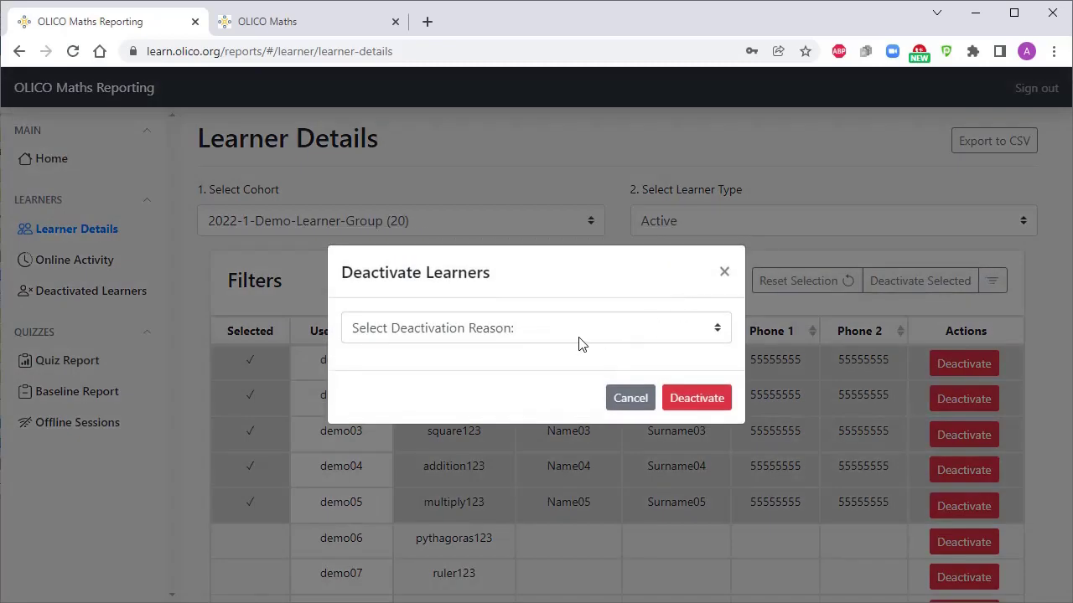
pyautogui.click(553, 339)
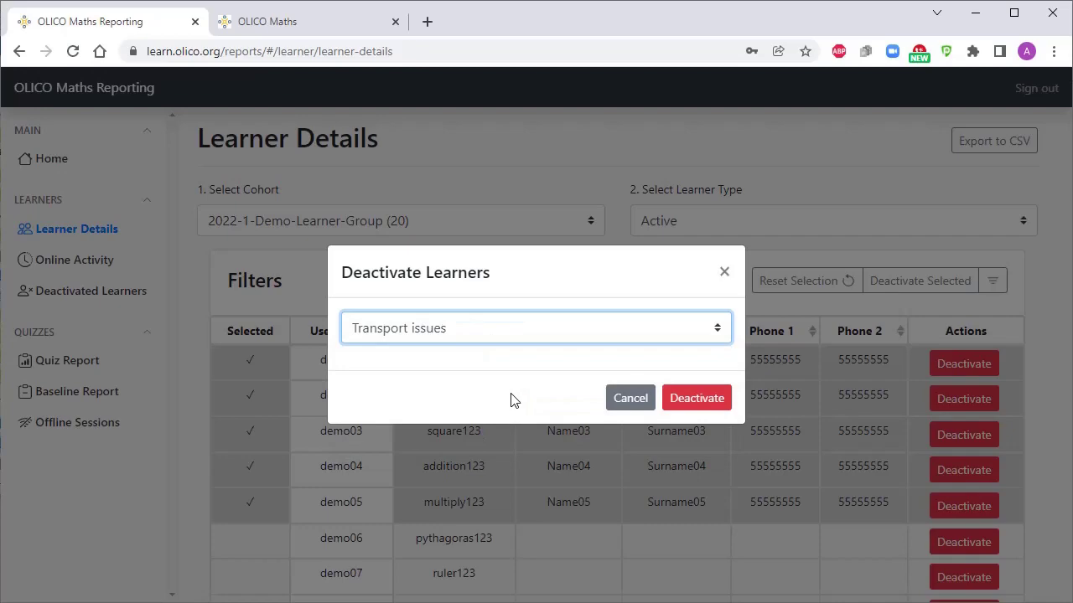
pyautogui.click(486, 428)
pyautogui.click(621, 411)
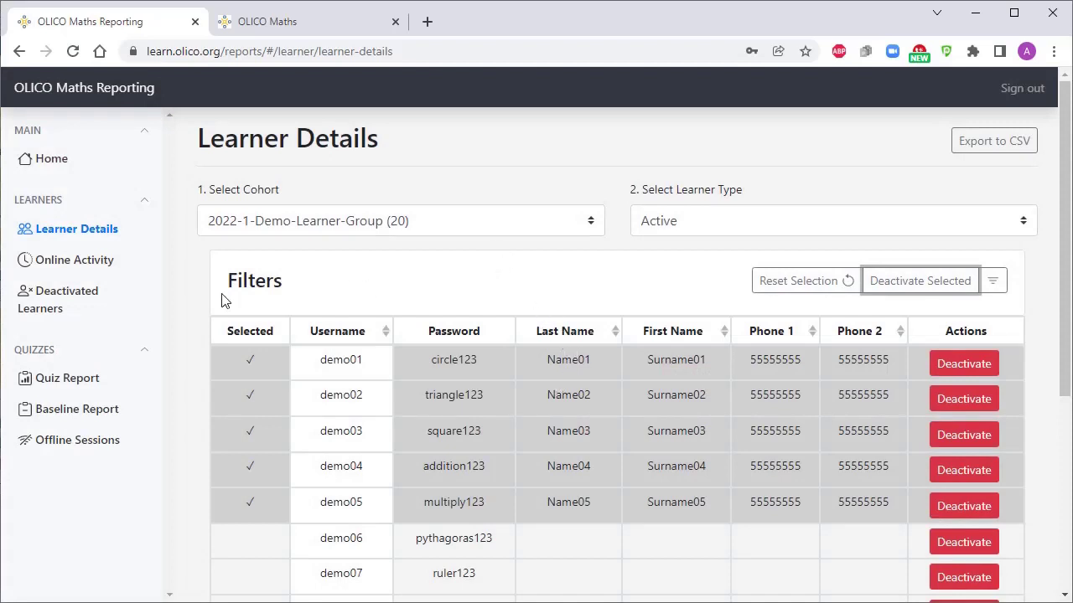
# Step: Open the Deactivated Learners report and show it for cohort 2022-1-Demo-Learner-Group
pyautogui.click(63, 298)
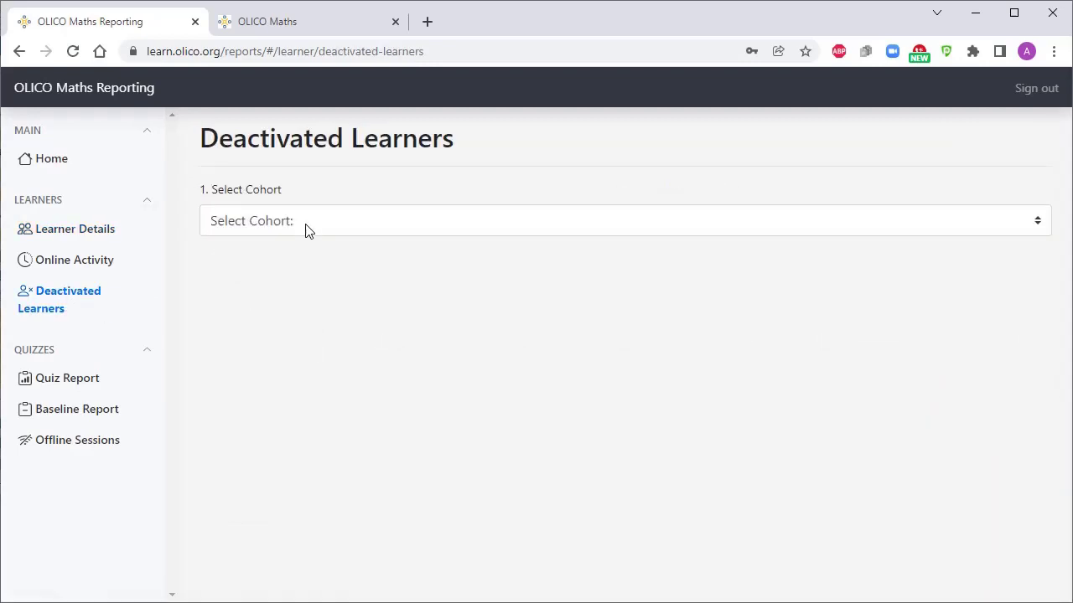
pyautogui.click(304, 227)
pyautogui.click(310, 247)
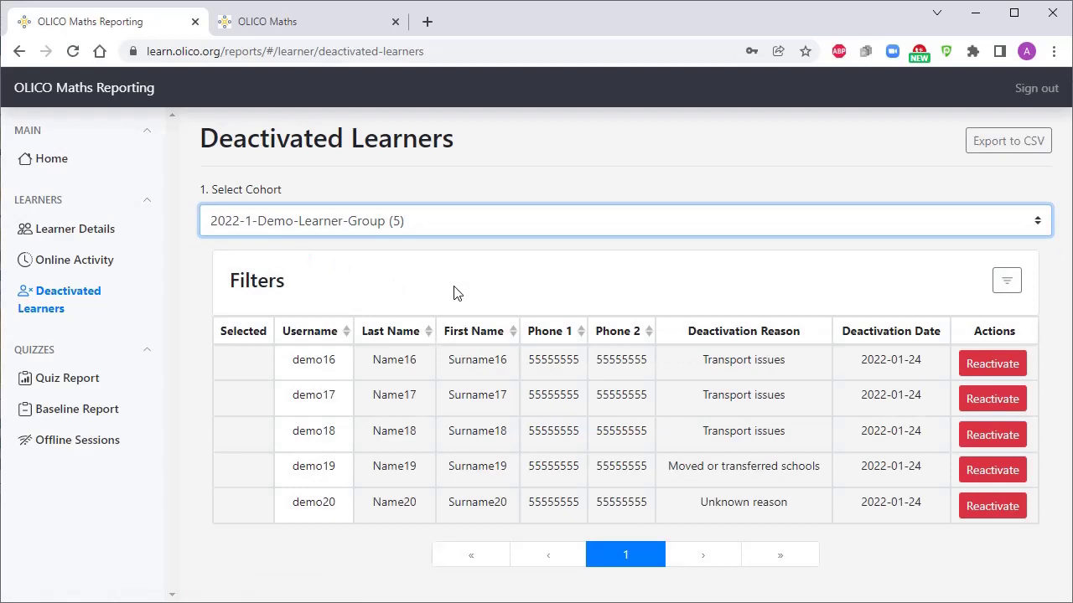